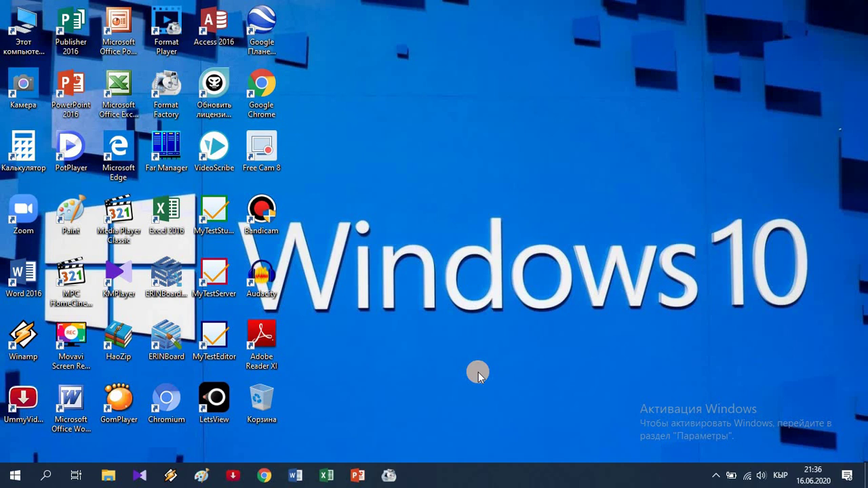
Step: Launch Google Chrome from the taskbar and maximize its window
click(264, 475)
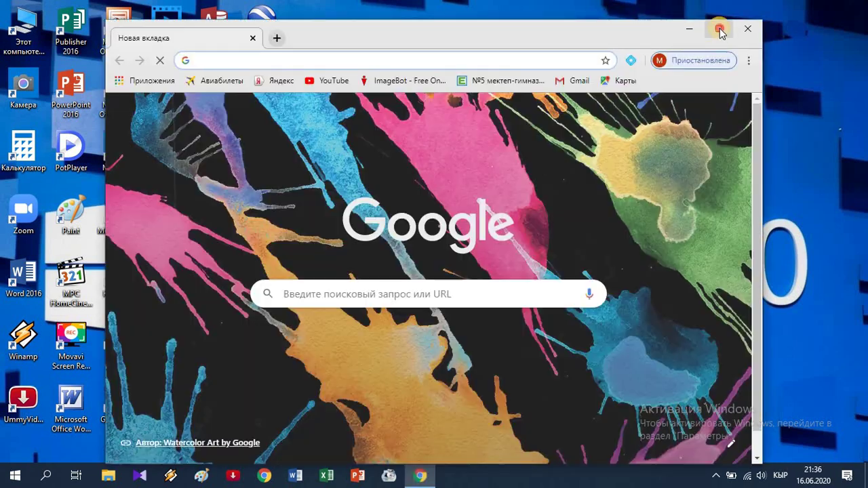
click(719, 29)
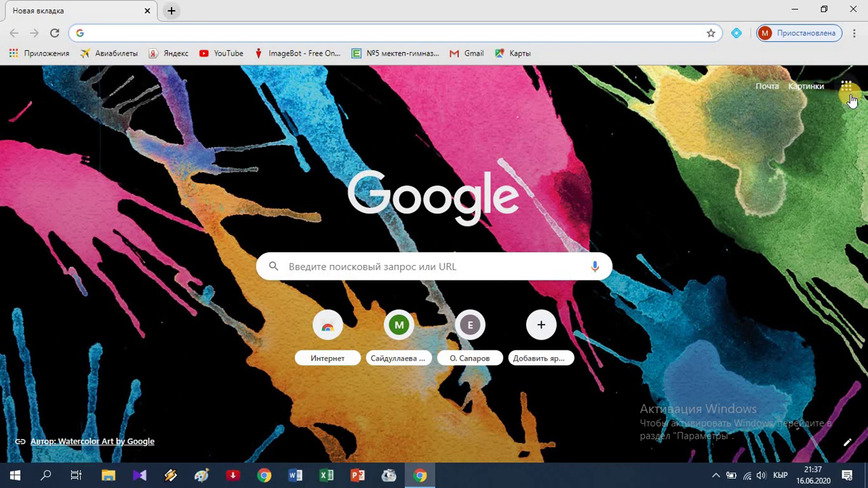
Step: Search for 'гугл аккаунт' from the address bar and open the Аккаунт Google result at myaccount.google.com
click(128, 34)
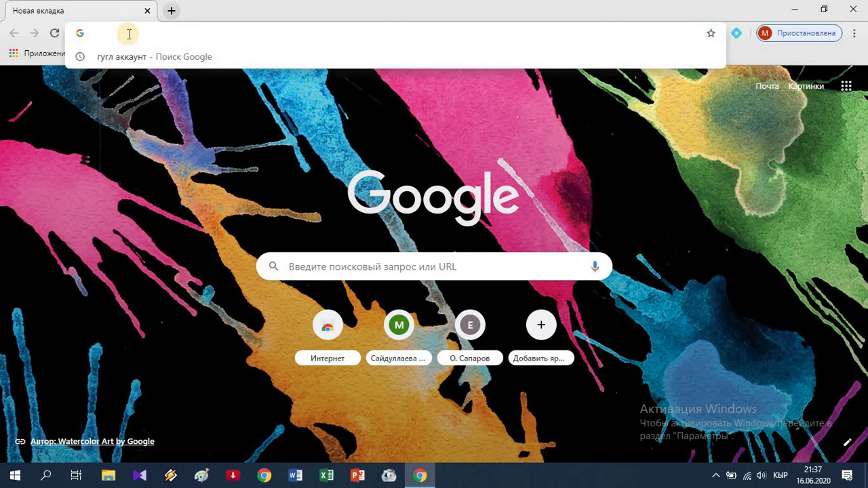
text(гугл)
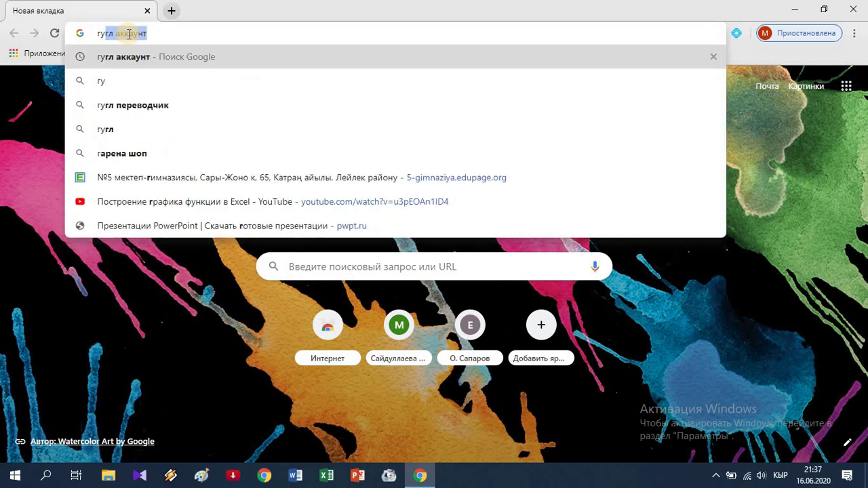
text( аккаун)
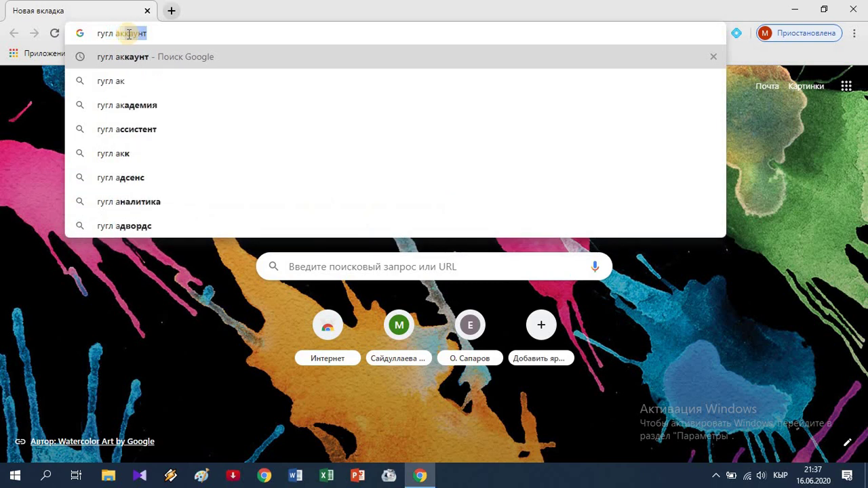
text(т)
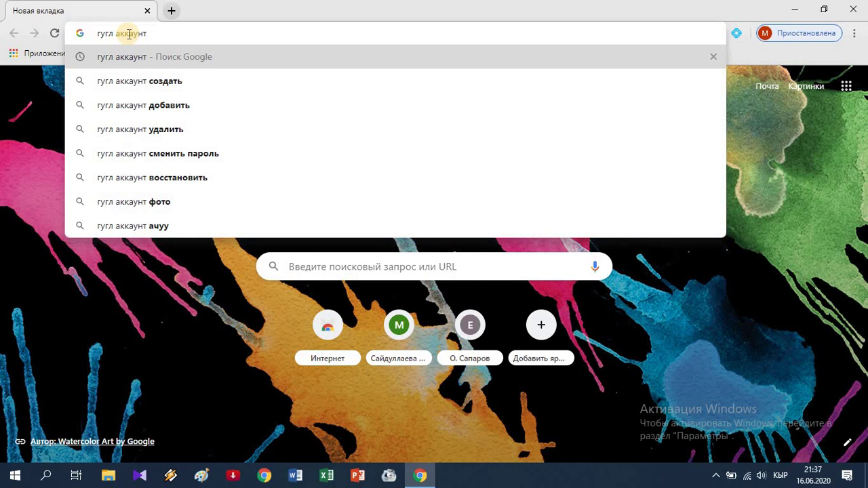
key(Return)
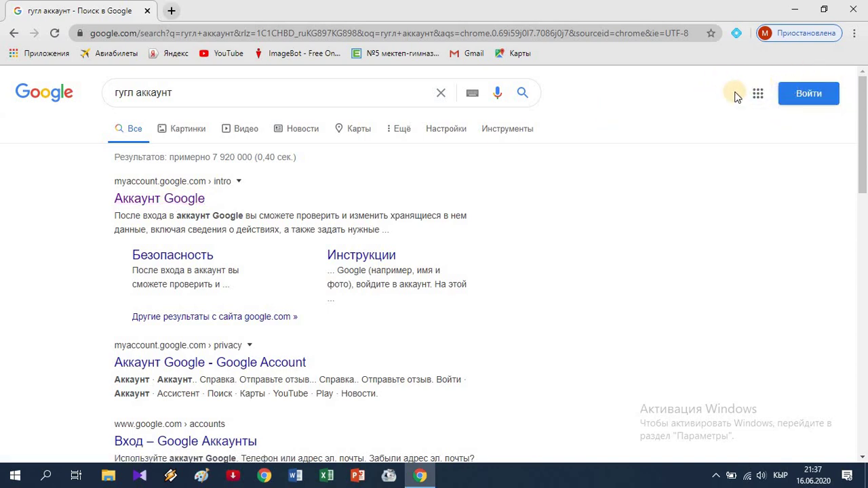
click(155, 204)
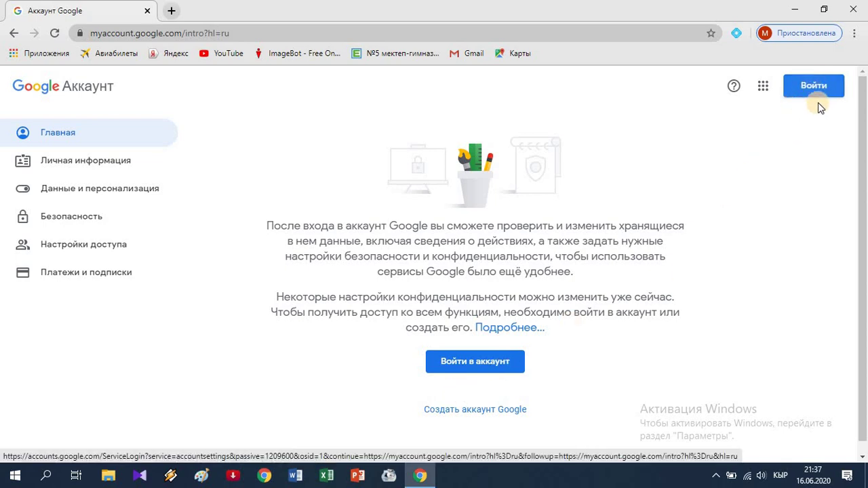
Step: Stay on the myaccount.google.com intro page, next to the Войти sign-in button
click(799, 96)
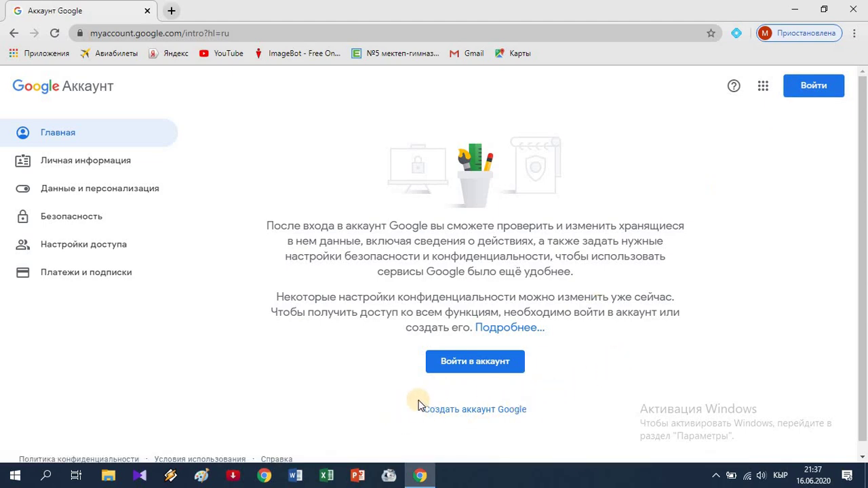
Step: Begin 'Создать аккаунт Google', enter the user's first and last name, then the Gmail username field
click(478, 411)
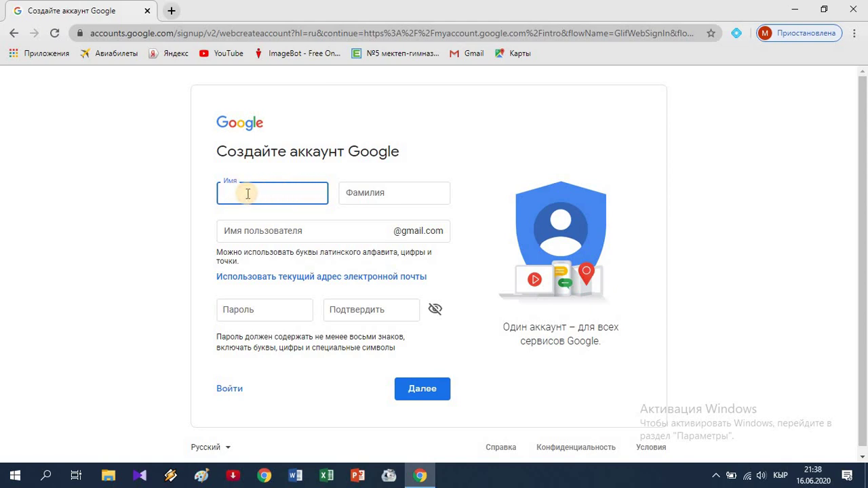
key(Tab)
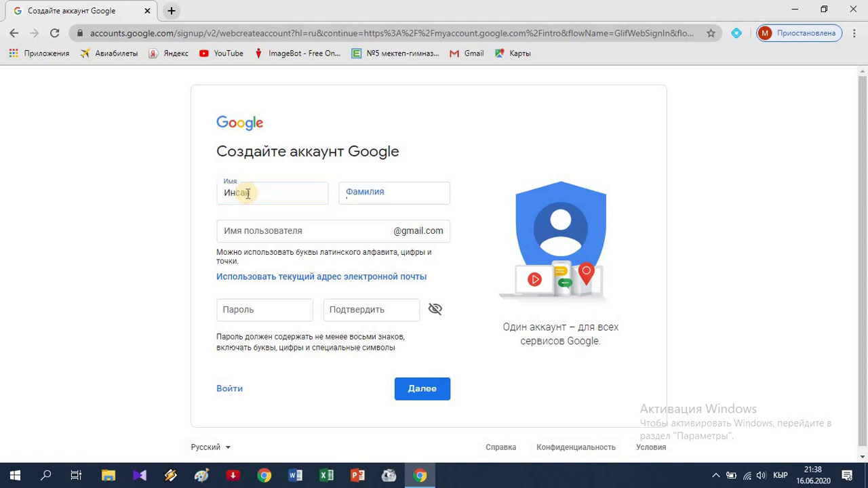
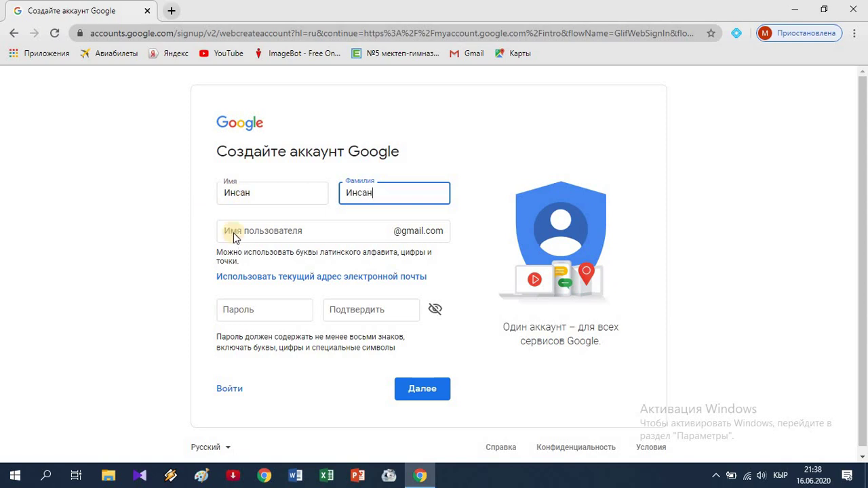
click(302, 232)
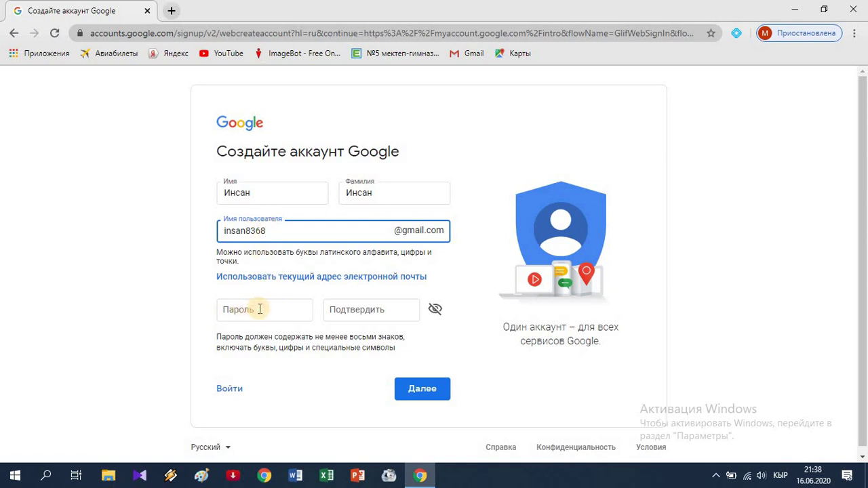
Step: Enter the account password, confirm it in the second field, and submit the form with Далее
click(260, 309)
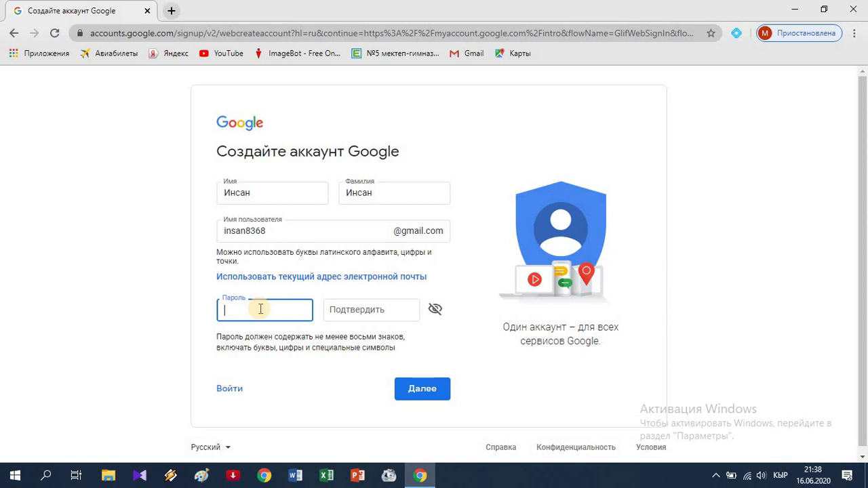
key(alt+shift)
key(alt+shift)
text(•••••••••••)
click(400, 309)
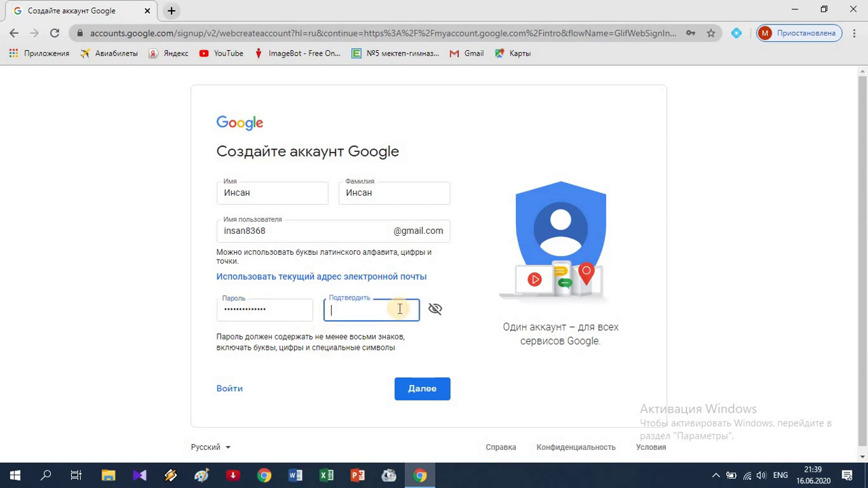
text(**************)
click(427, 392)
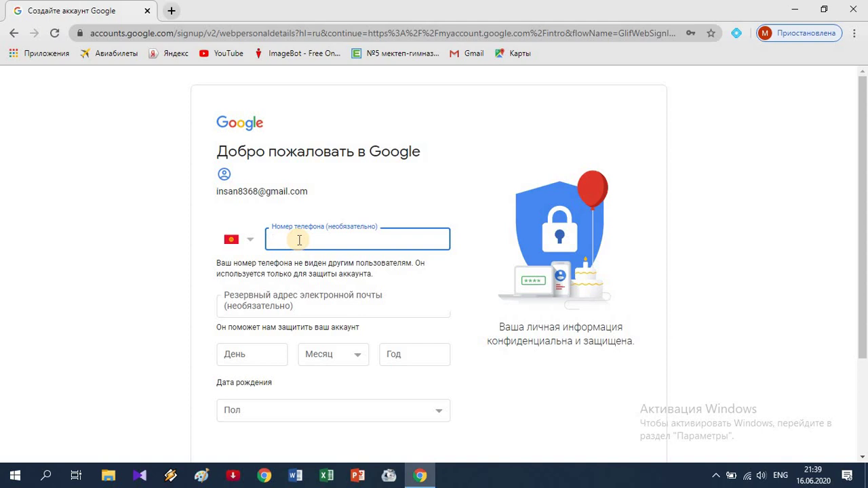
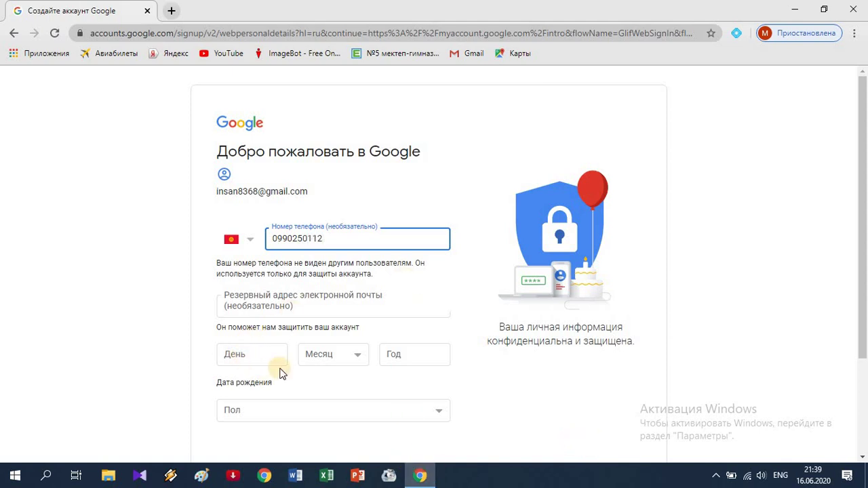
click(260, 354)
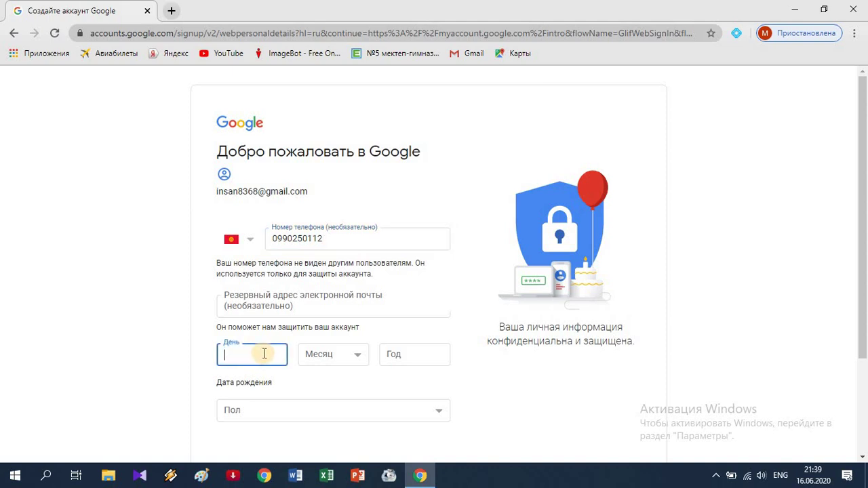
text(1)
key(Tab)
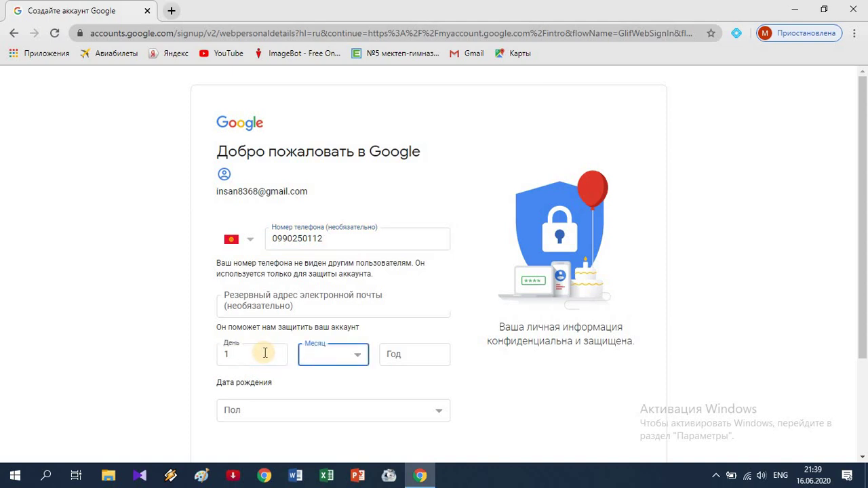
key(Down)
key(Tab)
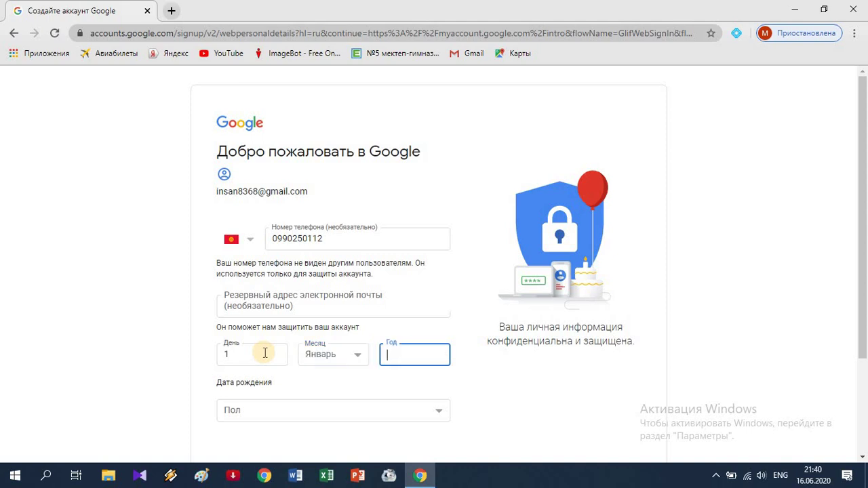
text(1979)
Step: Choose Мужской in the Пол dropdown and continue with Далее
click(292, 416)
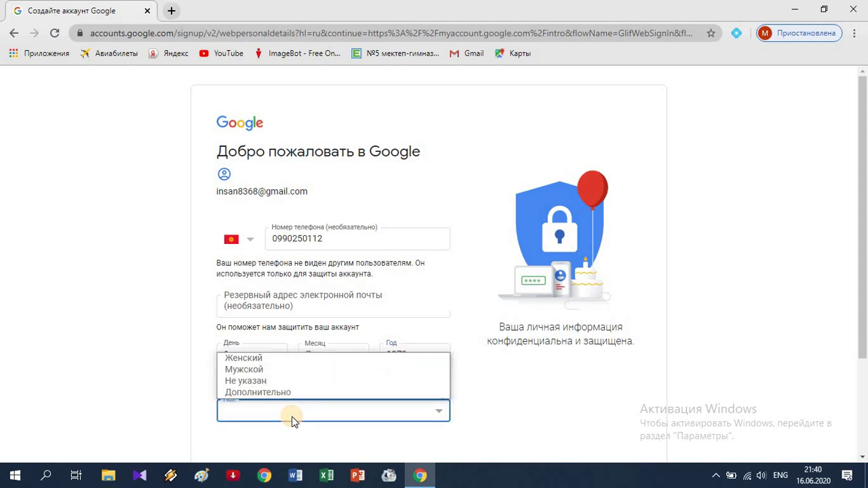
click(260, 374)
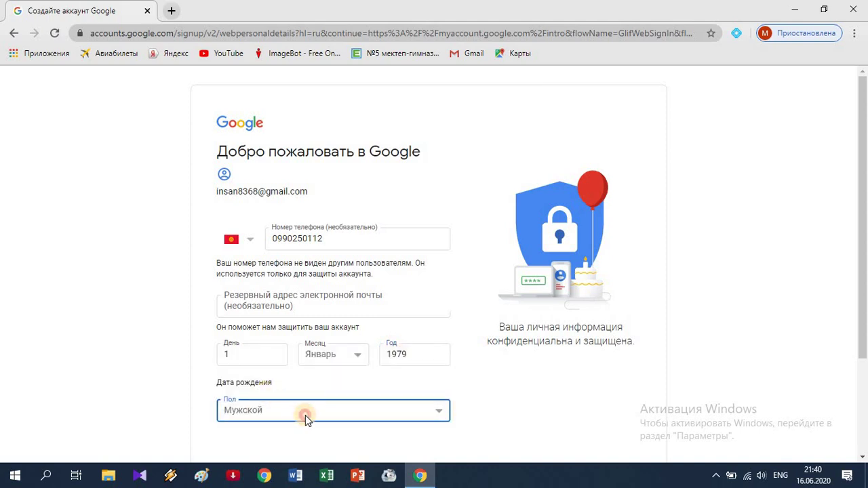
click(304, 415)
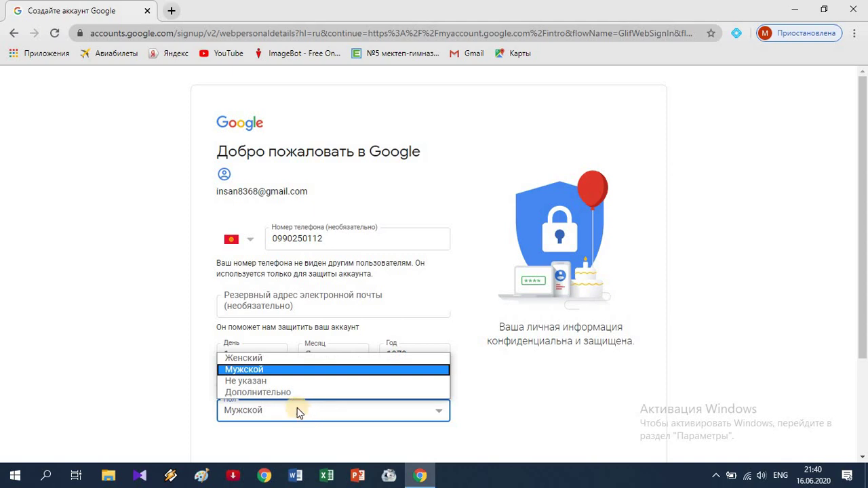
key(Down)
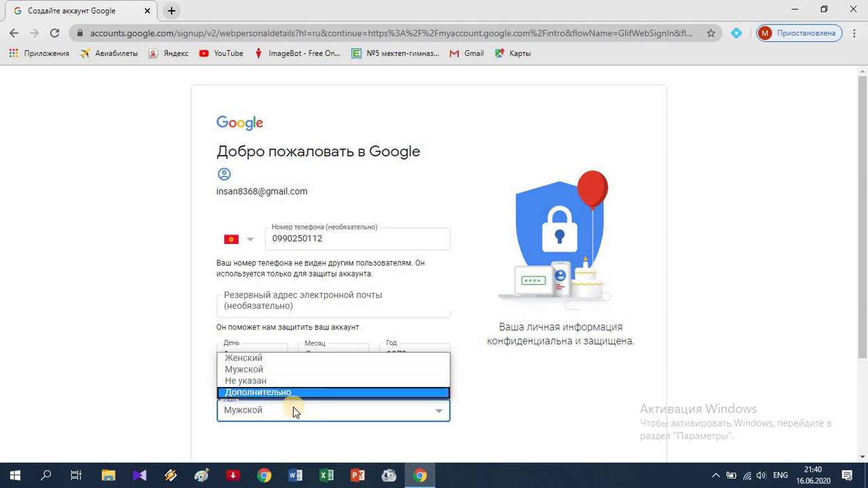
click(265, 370)
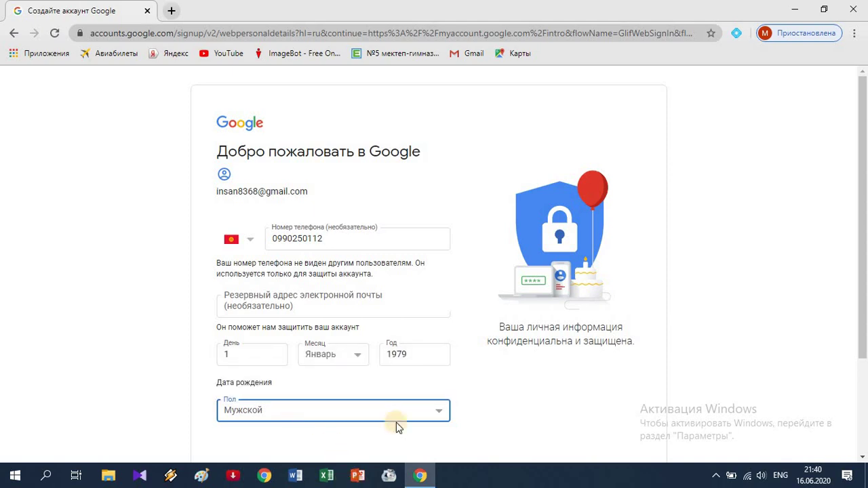
scroll(390, 352, down, 2)
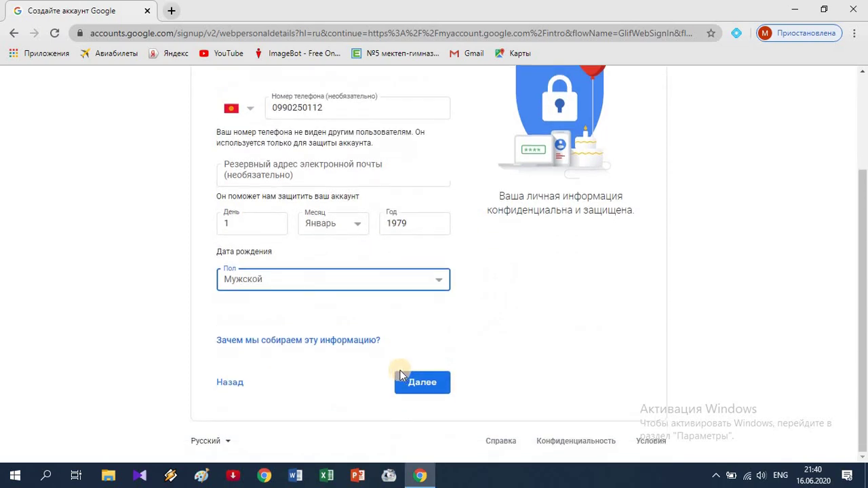
click(435, 387)
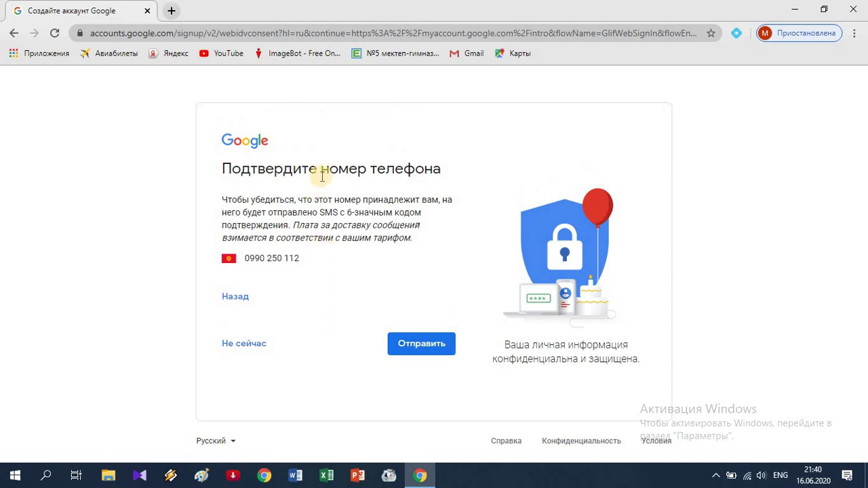
Step: Request the SMS code with Отправить, enter the received code, and confirm with Подтвердить
click(417, 348)
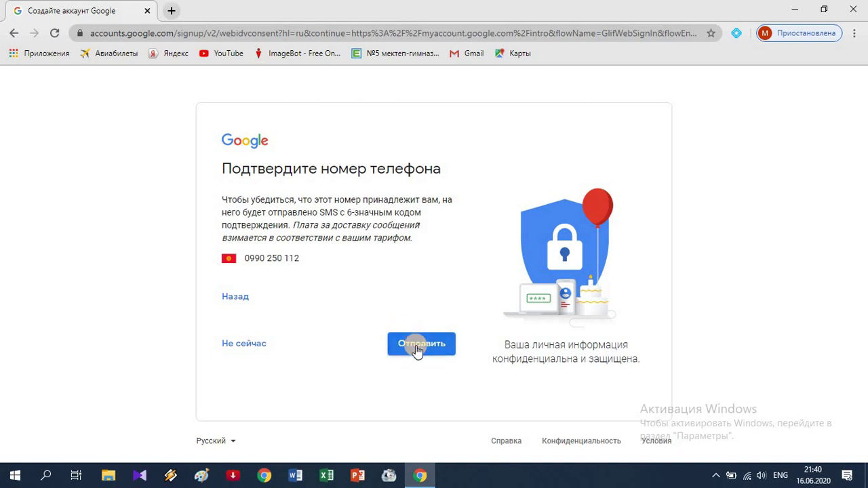
click(417, 348)
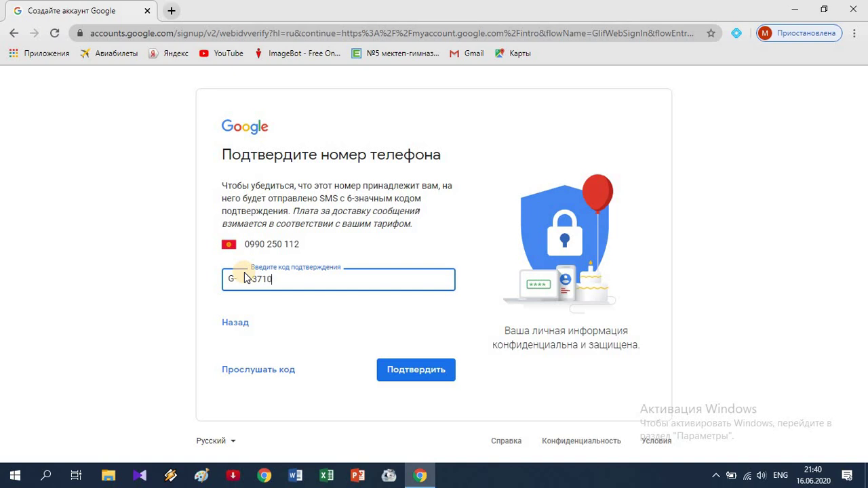
text(30)
click(413, 373)
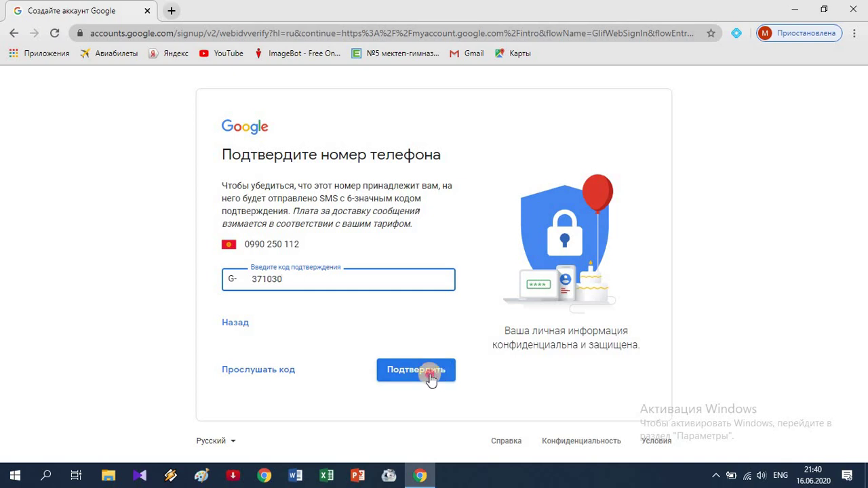
click(431, 377)
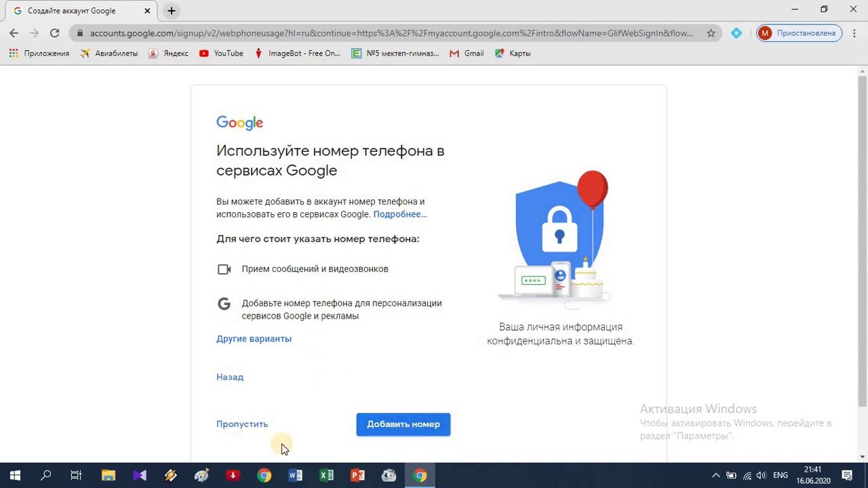
Step: Skip adding the phone number to Google services with Пропустить
click(239, 427)
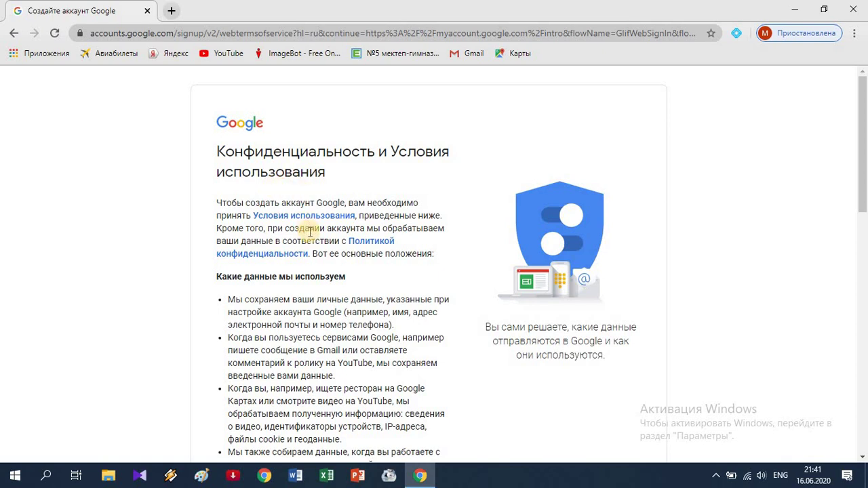
Step: Scroll to the end of the privacy and terms page and accept with Принимаю
scroll(310, 233, down, 4)
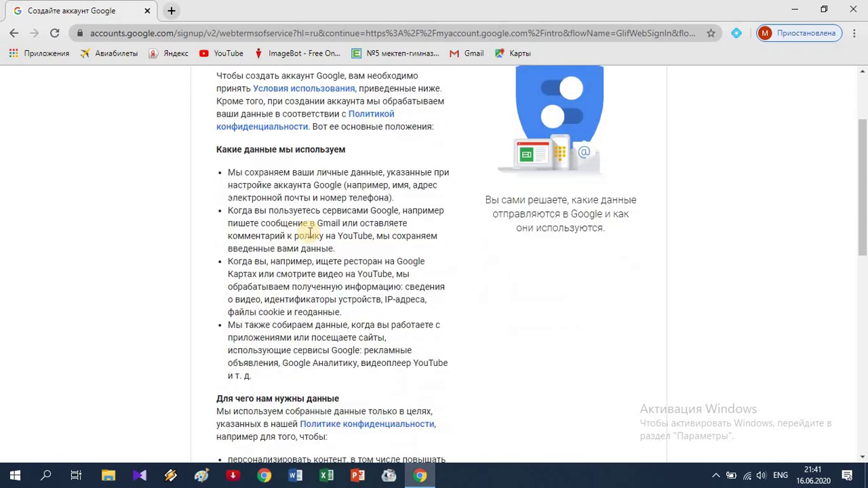
scroll(310, 233, down, 6)
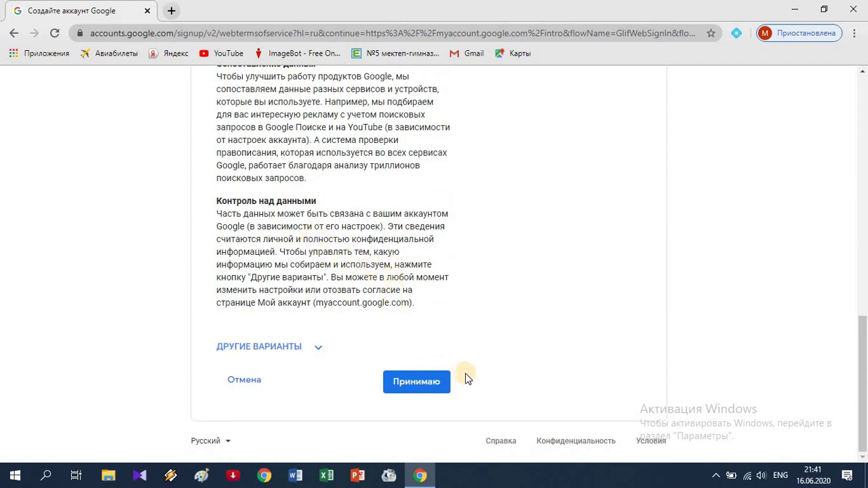
click(420, 385)
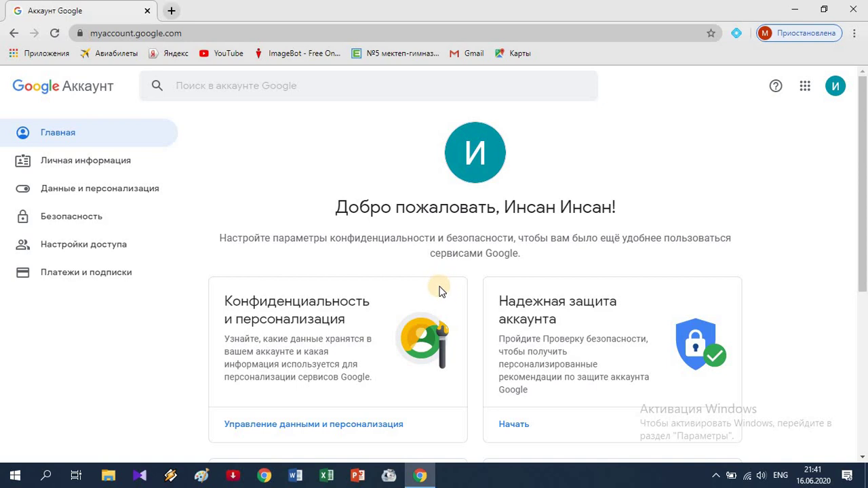
scroll(440, 285, down, 1)
scroll(438, 290, up, 1)
scroll(437, 295, down, 4)
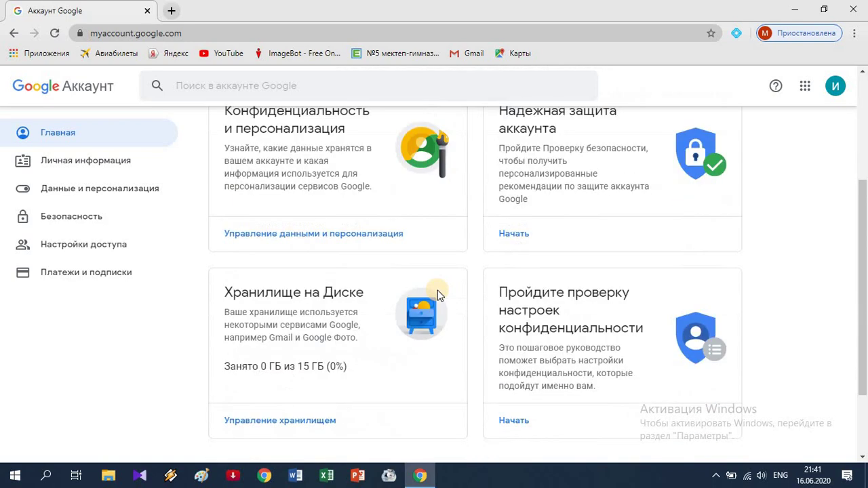
scroll(435, 298, up, 2)
scroll(435, 302, up, 2)
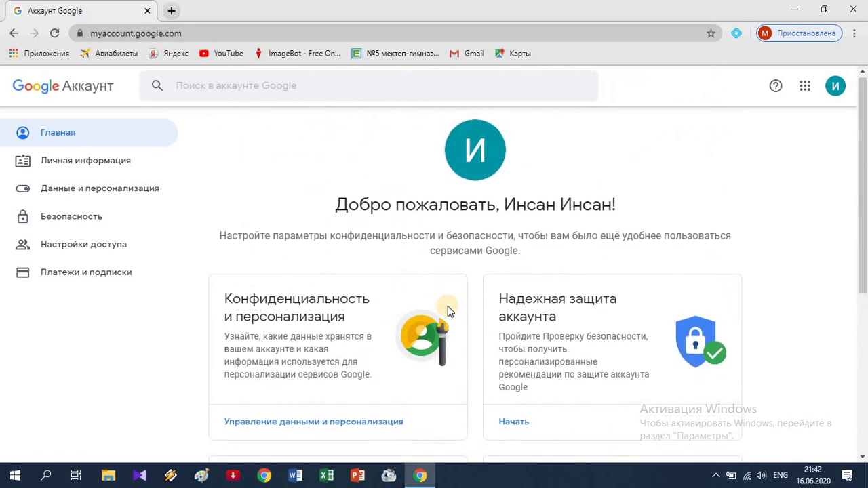